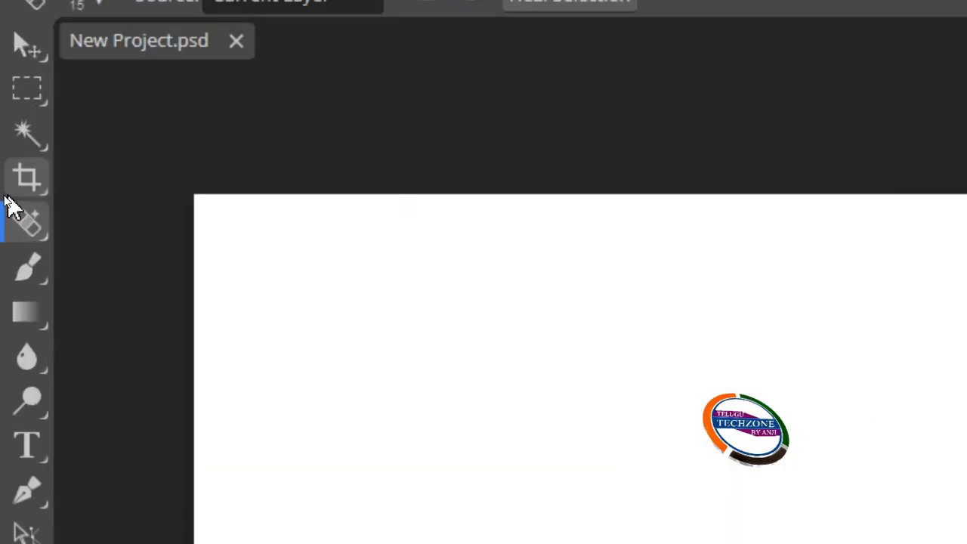
- Activate the Healing Brush tool for retouching the portrait's acne
{"action": "right_click", "coordinate": [27, 231]}
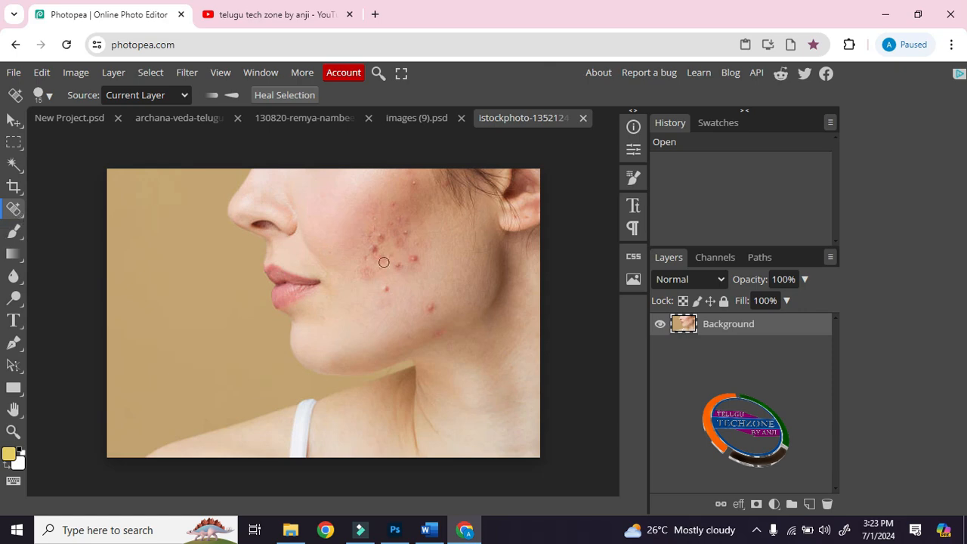
{"action": "right_click", "coordinate": [13, 209]}
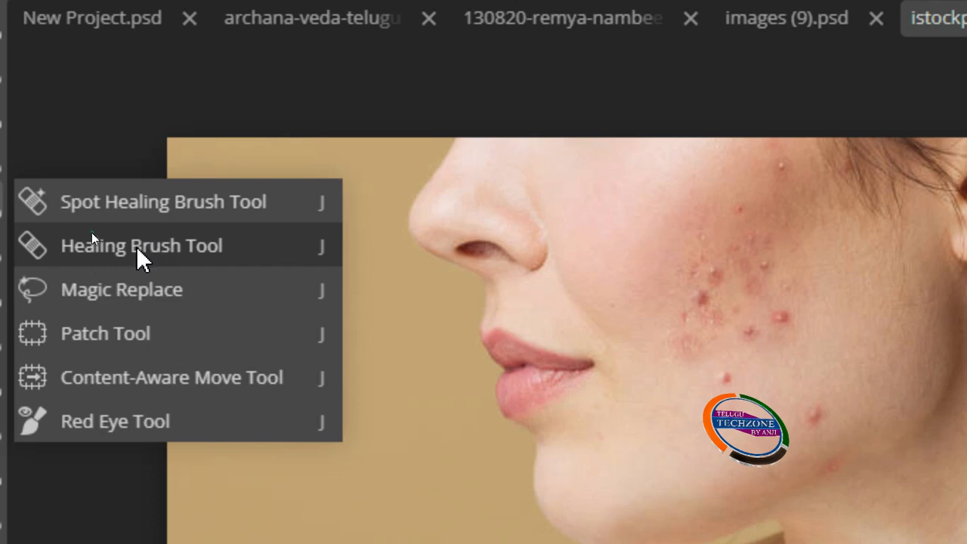
{"action": "left_click", "coordinate": [135, 251]}
{"action": "right_click", "coordinate": [29, 204]}
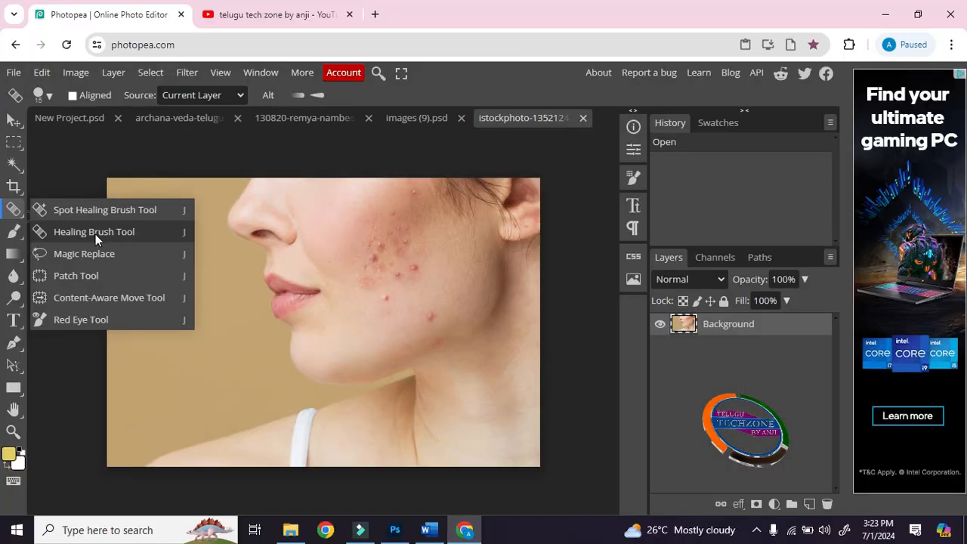
{"action": "left_click", "coordinate": [187, 250]}
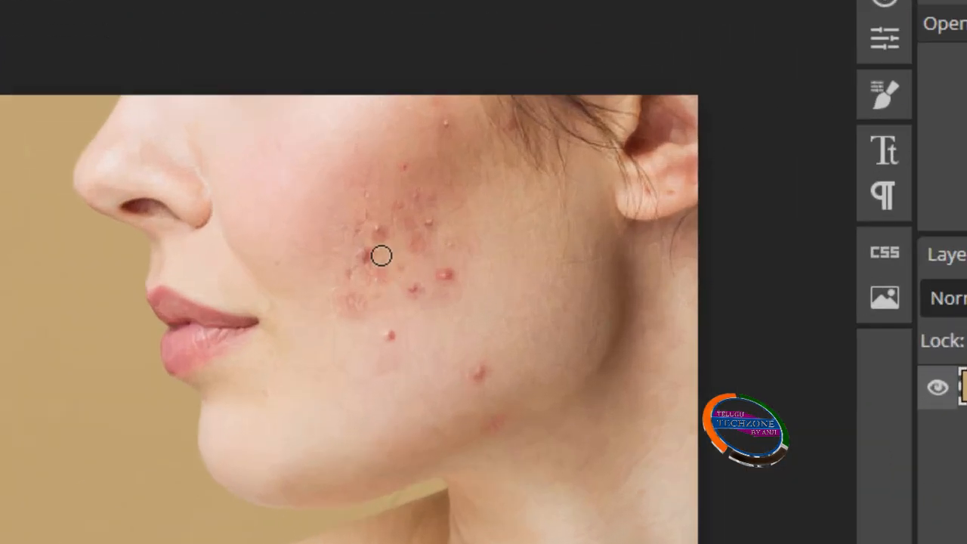
- Try to heal the blemishes in the middle of the cheek without sampling a source
{"action": "left_click", "coordinate": [381, 255]}
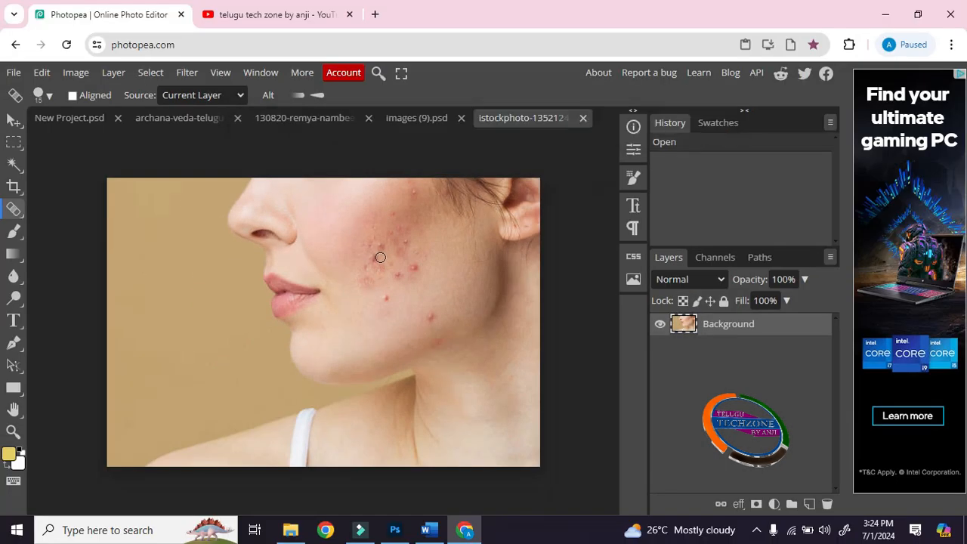
{"action": "left_click", "coordinate": [370, 246]}
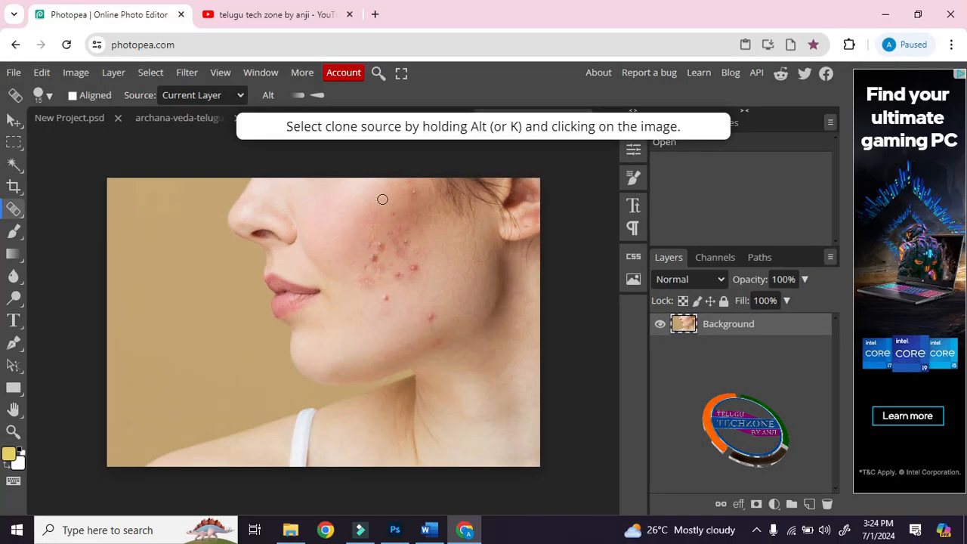
{"action": "left_click", "coordinate": [377, 251]}
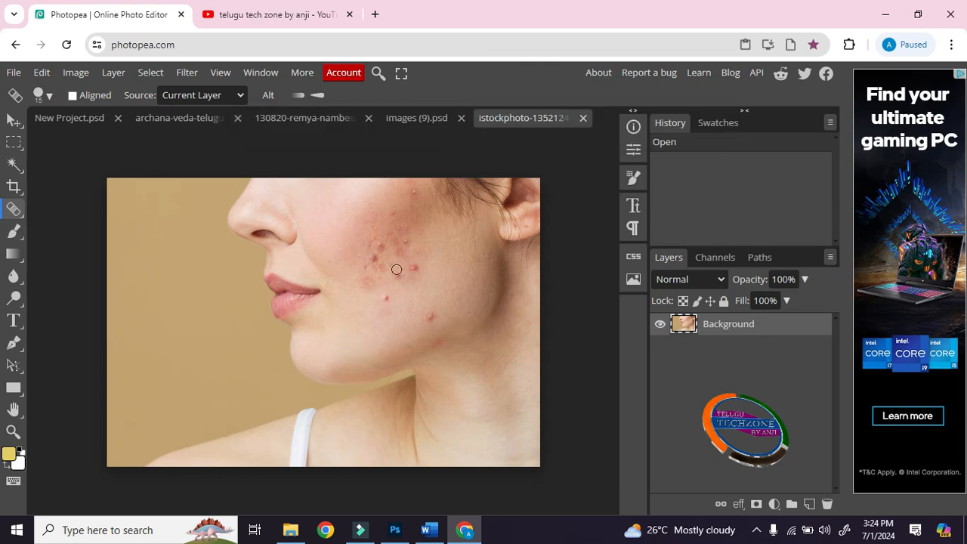
{"action": "left_click", "coordinate": [386, 261]}
- Sample clear skin beside the blemishes and heal the dark spots in the middle of the cheek
{"action": "left_click", "coordinate": [330, 225]}
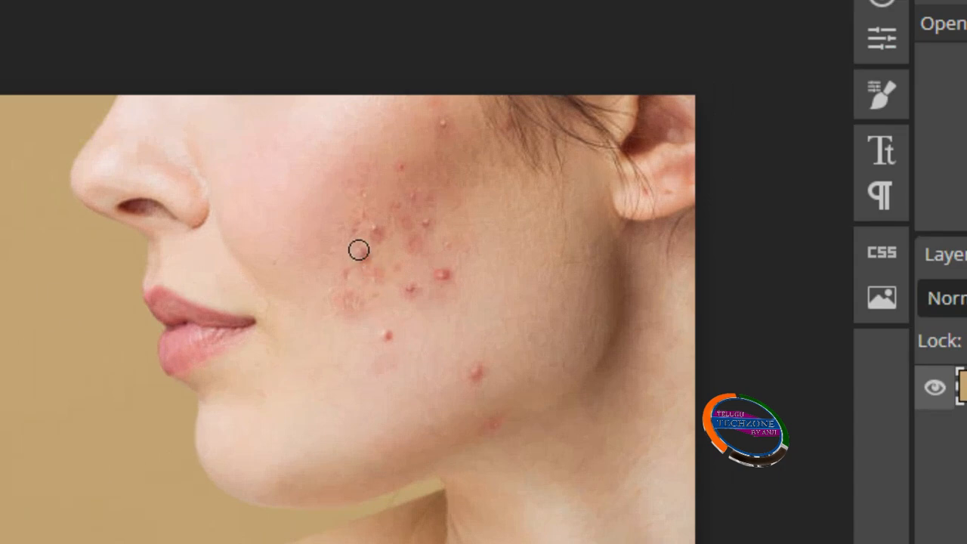
{"action": "left_click", "coordinate": [366, 259]}
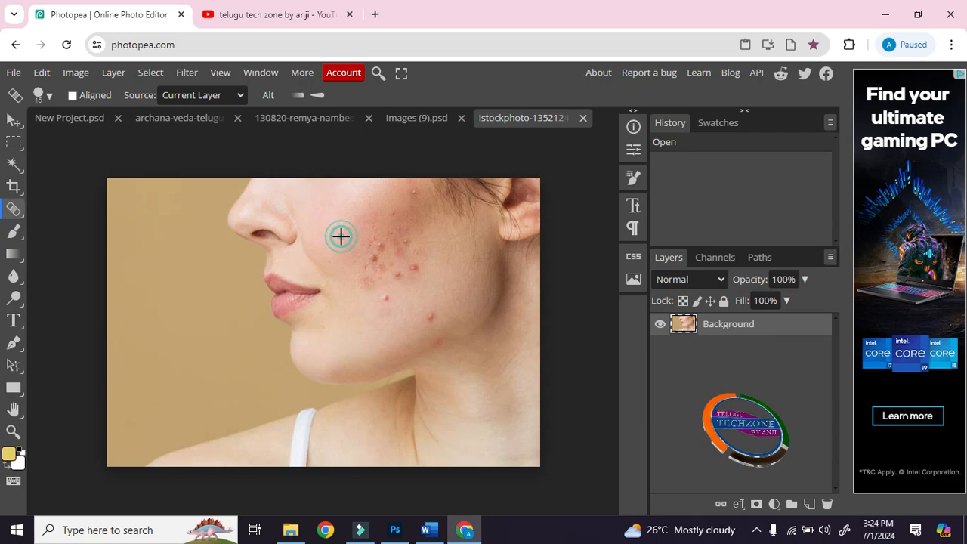
{"action": "left_click", "coordinate": [376, 255]}
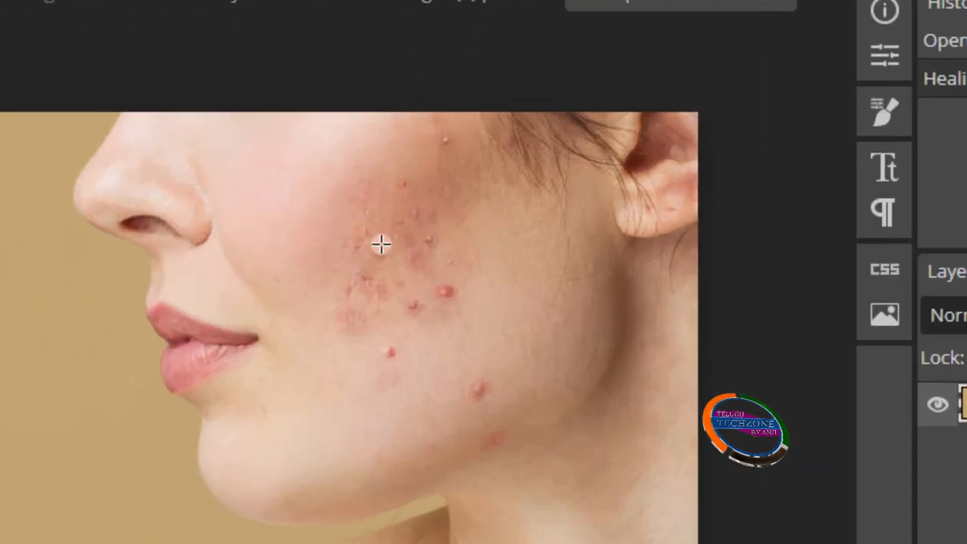
{"action": "left_click", "coordinate": [382, 247]}
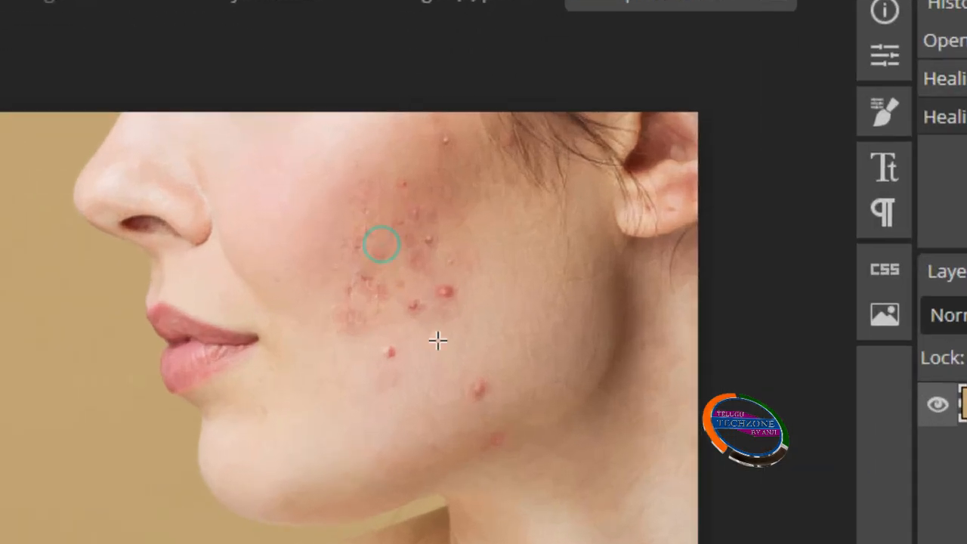
- Heal the small red pimple on the lower cheek and the spot above it, using nearby clear skin as source
{"action": "left_click", "coordinate": [400, 365]}
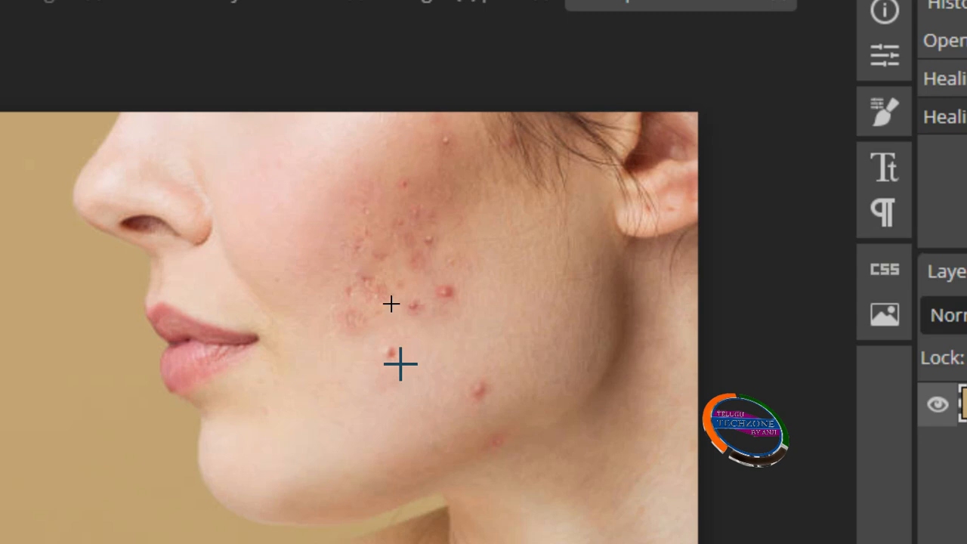
{"action": "left_click", "coordinate": [389, 348]}
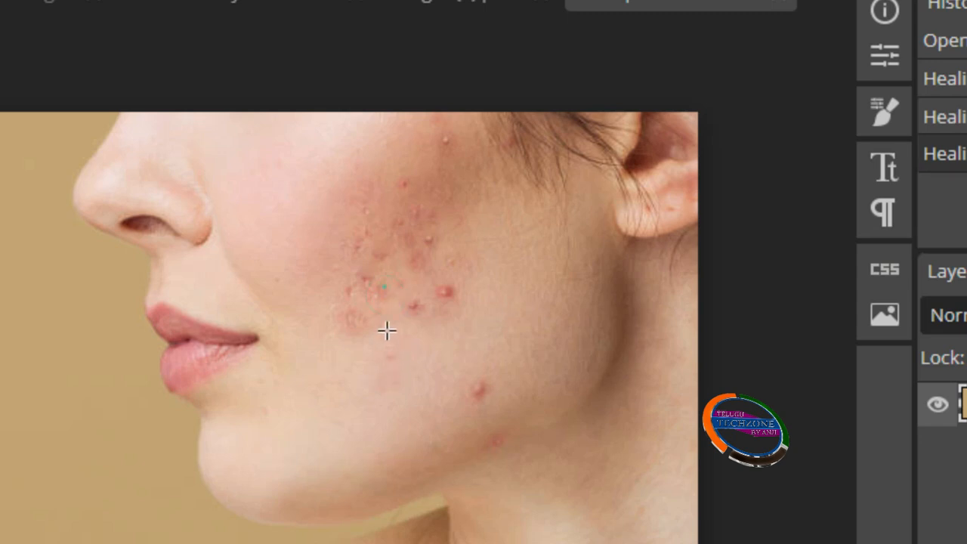
{"action": "left_click", "coordinate": [391, 354]}
{"action": "left_click", "coordinate": [410, 310]}
- Heal the large red pimple and surrounding redness at the ear-side edge of the blemish cluster
{"action": "left_click", "coordinate": [464, 294]}
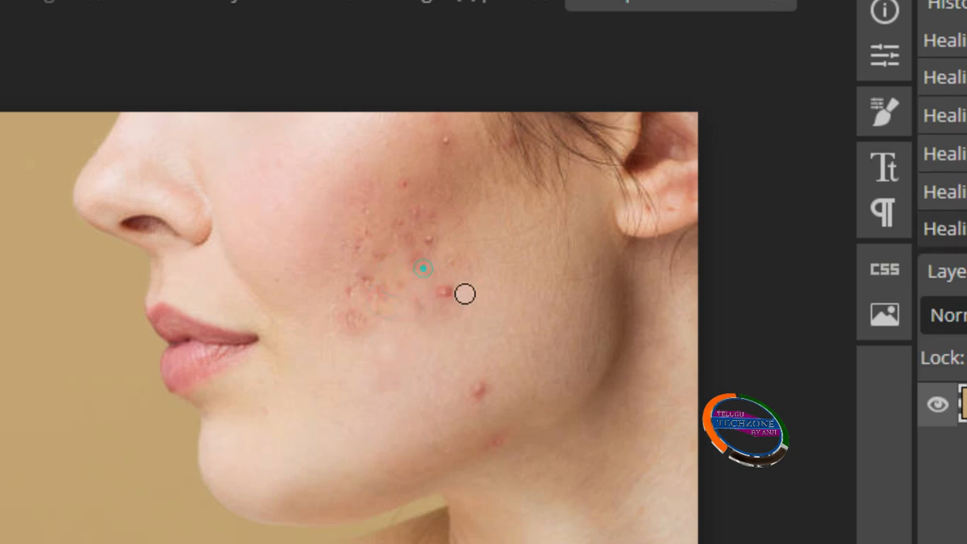
{"action": "left_click", "coordinate": [436, 287]}
{"action": "left_click", "coordinate": [446, 293]}
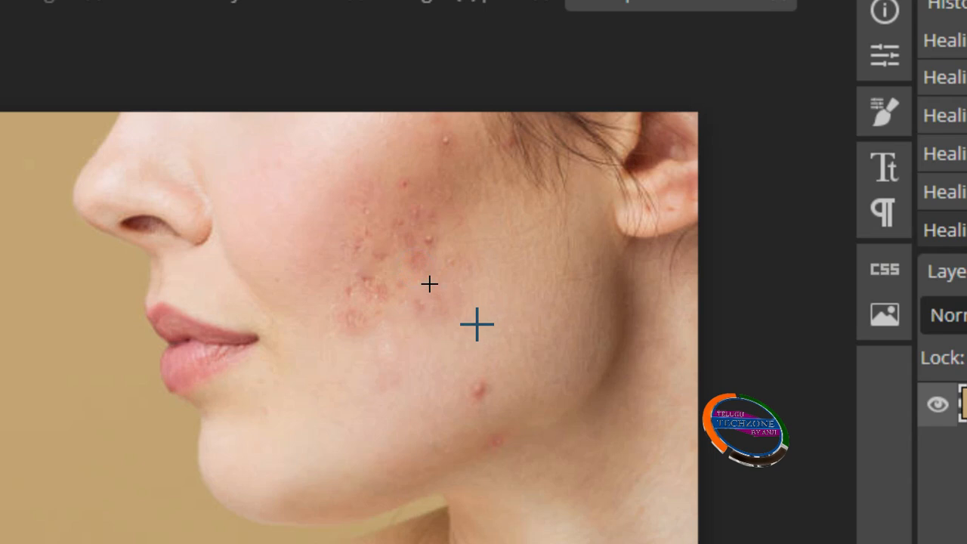
{"action": "left_click", "coordinate": [418, 310]}
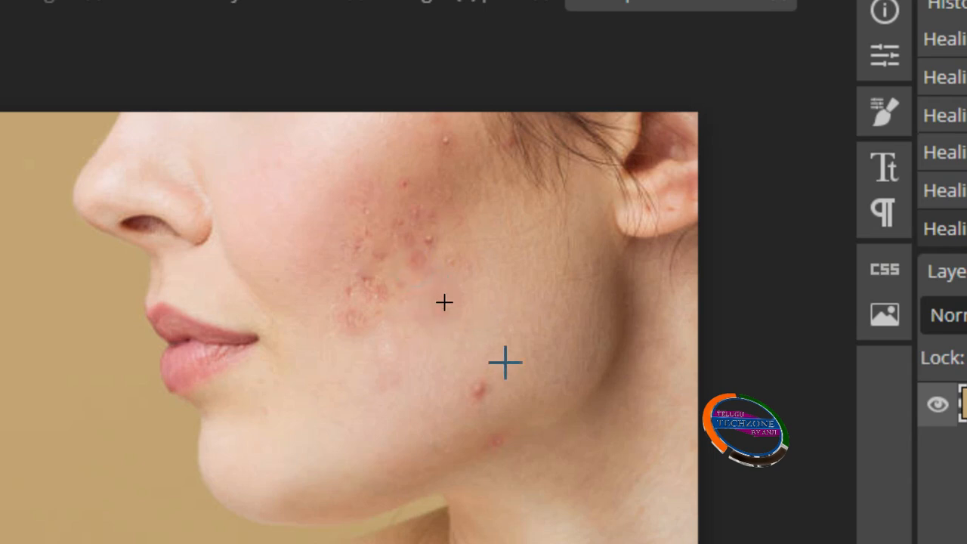
{"action": "left_click", "coordinate": [450, 312]}
- Heal the pimple near the jaw and the spots on the upper cheek with sampled skin
{"action": "left_click", "coordinate": [481, 392]}
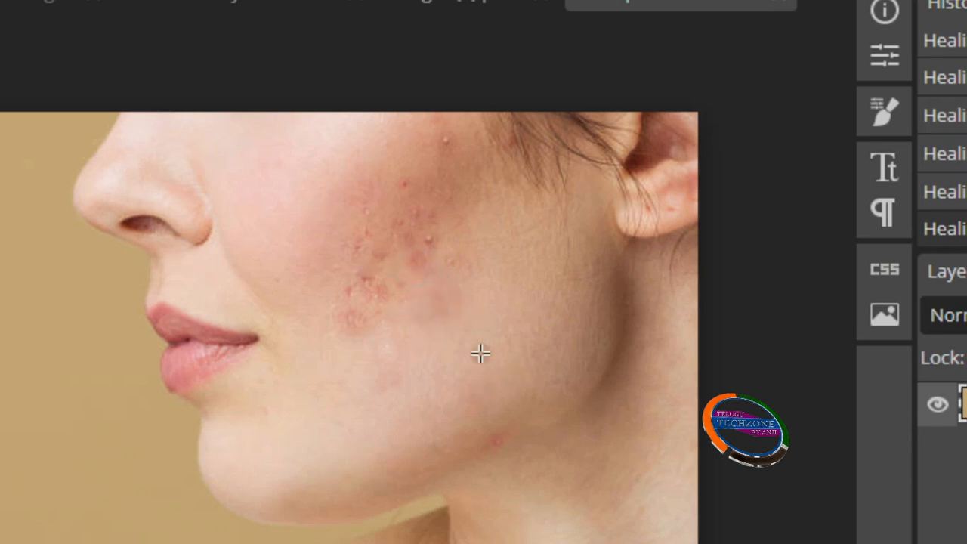
{"action": "left_click", "coordinate": [431, 236]}
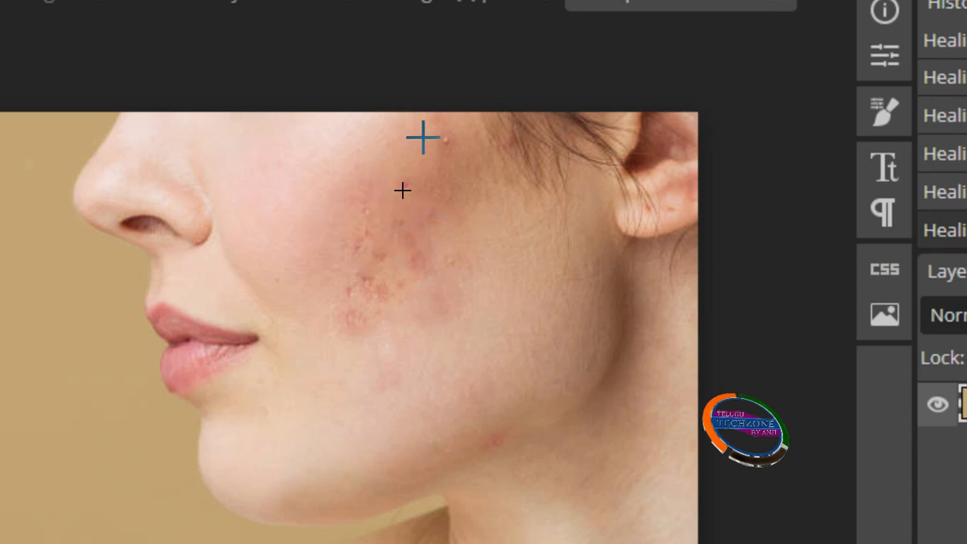
{"action": "left_click", "coordinate": [449, 142], "text": "alt"}
{"action": "left_click", "coordinate": [427, 199]}
{"action": "left_click", "coordinate": [414, 153], "text": "alt"}
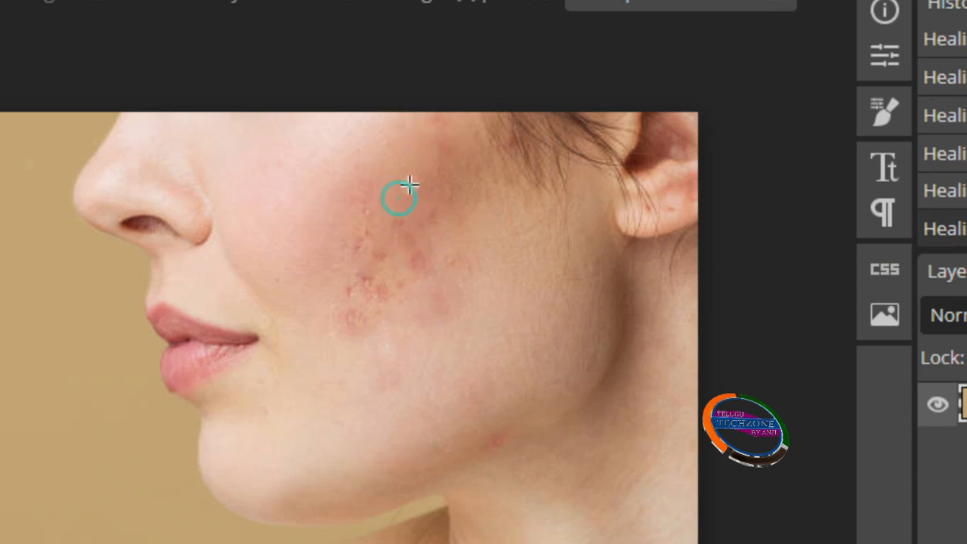
{"action": "left_click", "coordinate": [394, 185]}
{"action": "left_click", "coordinate": [386, 173], "text": "alt"}
{"action": "left_click", "coordinate": [388, 202]}
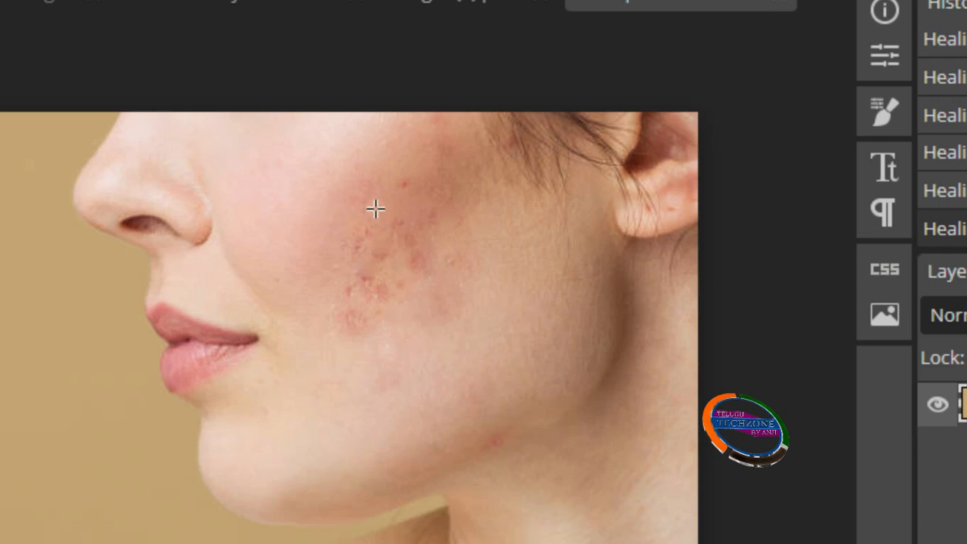
- Heal the remaining blemish cluster in the middle of the cheek, resampling nearby clear skin between strokes
{"action": "left_click", "coordinate": [370, 213], "text": "alt"}
{"action": "left_click", "coordinate": [378, 226]}
{"action": "left_click", "coordinate": [352, 285], "text": "alt"}
{"action": "left_click", "coordinate": [367, 264]}
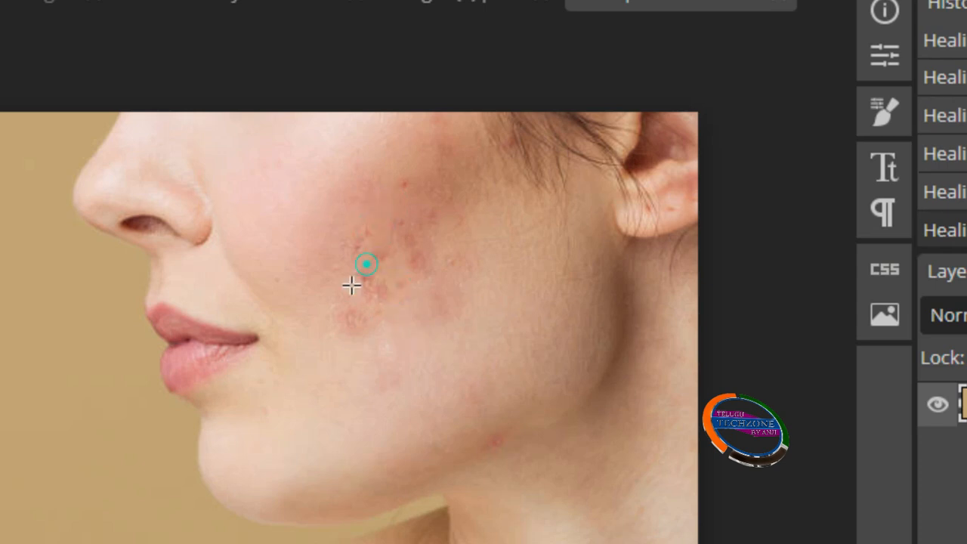
{"action": "left_click", "coordinate": [413, 327], "text": "alt"}
{"action": "left_click", "coordinate": [366, 286]}
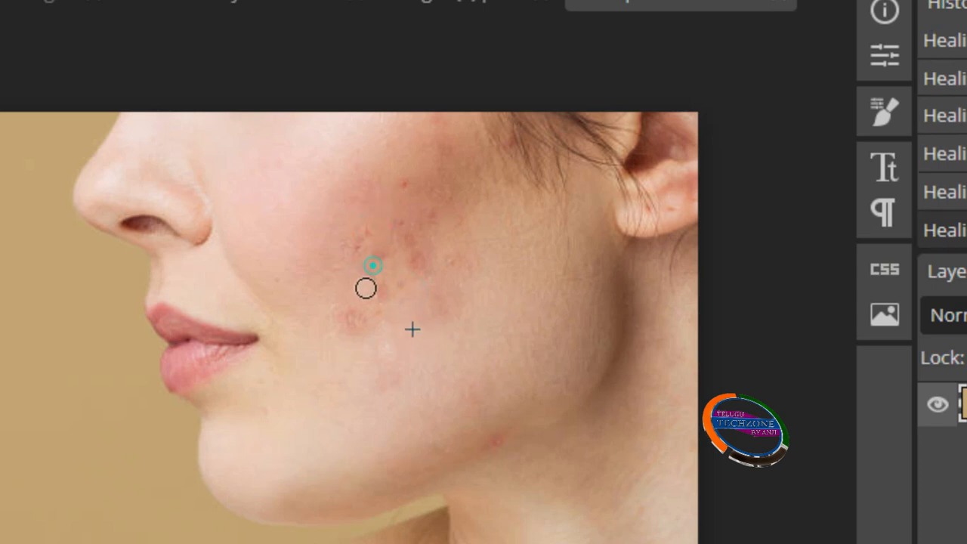
{"action": "left_click", "coordinate": [383, 292]}
{"action": "left_click_drag", "start_coordinate": [383, 292], "coordinate": [384, 277]}
{"action": "left_click", "coordinate": [377, 250]}
{"action": "mouse_move", "coordinate": [387, 240]}
{"action": "left_mouse_down"}
{"action": "mouse_move", "coordinate": [345, 256]}
{"action": "mouse_move", "coordinate": [400, 210]}
{"action": "left_mouse_up"}
{"action": "left_click", "coordinate": [405, 246]}
{"action": "left_click", "coordinate": [369, 276]}
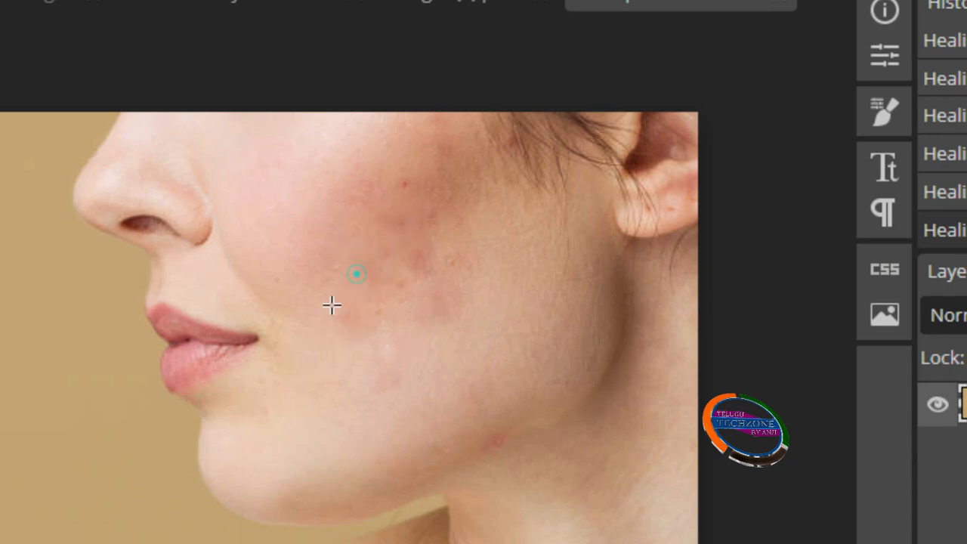
{"action": "left_click", "coordinate": [399, 201], "text": "alt"}
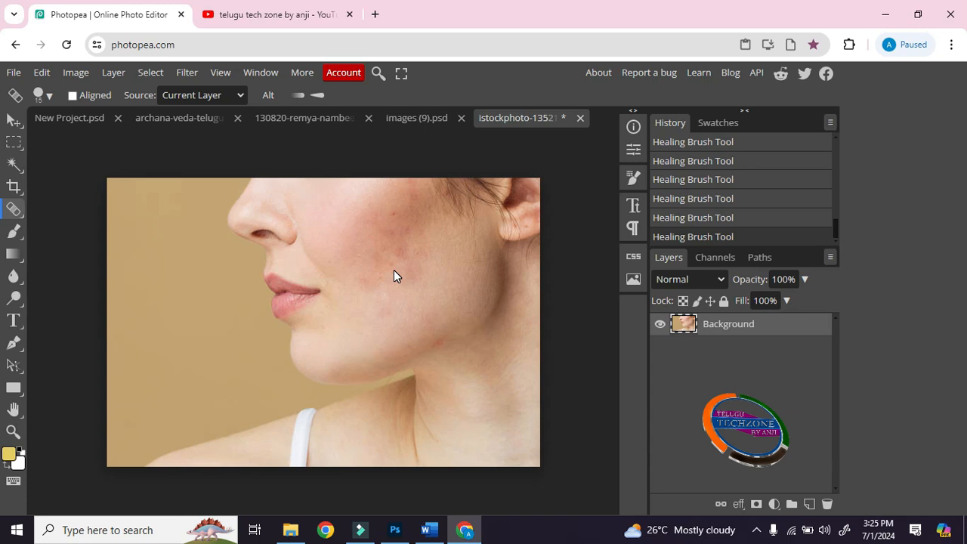
- Undo the recent Healing Brush strokes on the jaw, upper cheek and blemish cluster
{"action": "key", "text": "ctrl+z"}
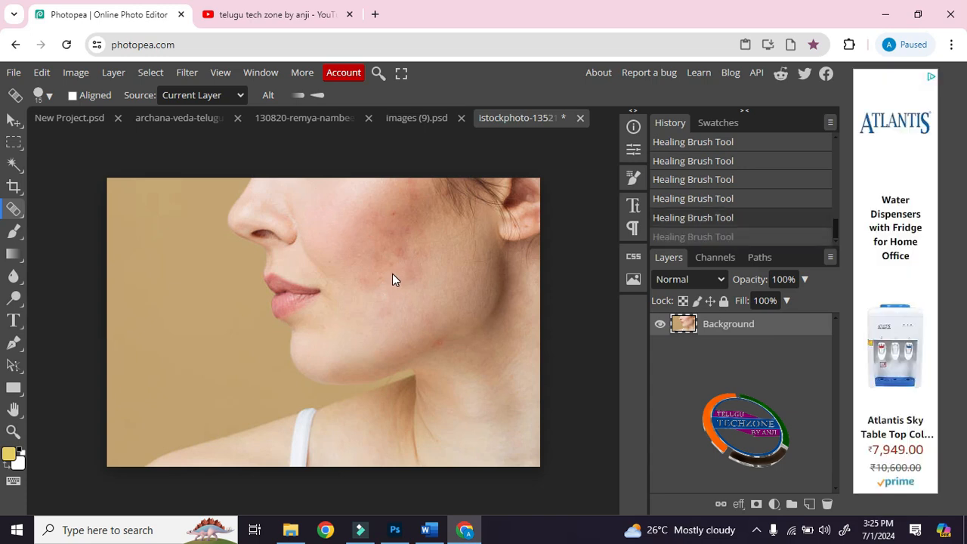
{"action": "key", "text": "ctrl+z"}
{"action": "key", "text": "ctrl+z"}
{"action": "key", "text": "ctrl+z"}
{"action": "key", "text": "ctrl+z"}
{"action": "key", "text": "ctrl+z"}
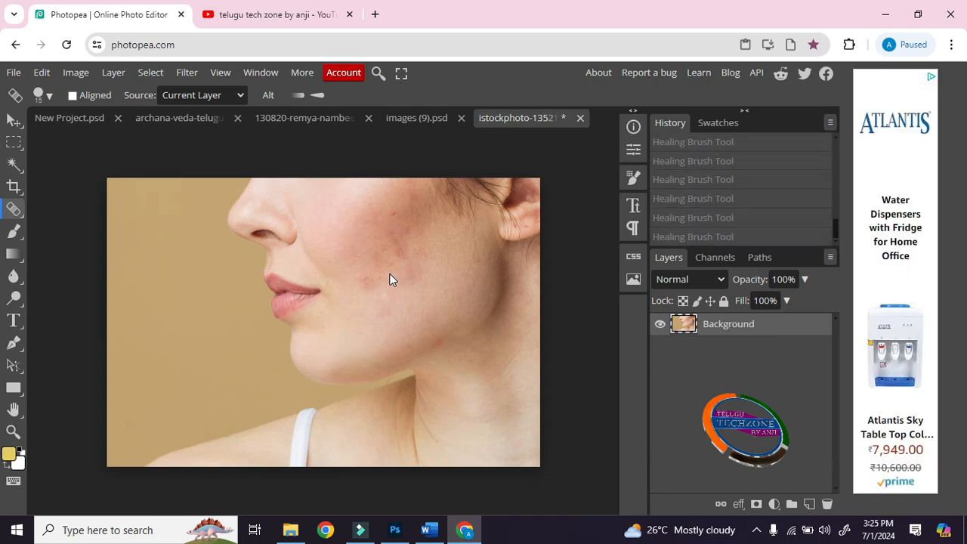
{"action": "key", "text": "ctrl+z"}
{"action": "key", "text": "ctrl+z"}
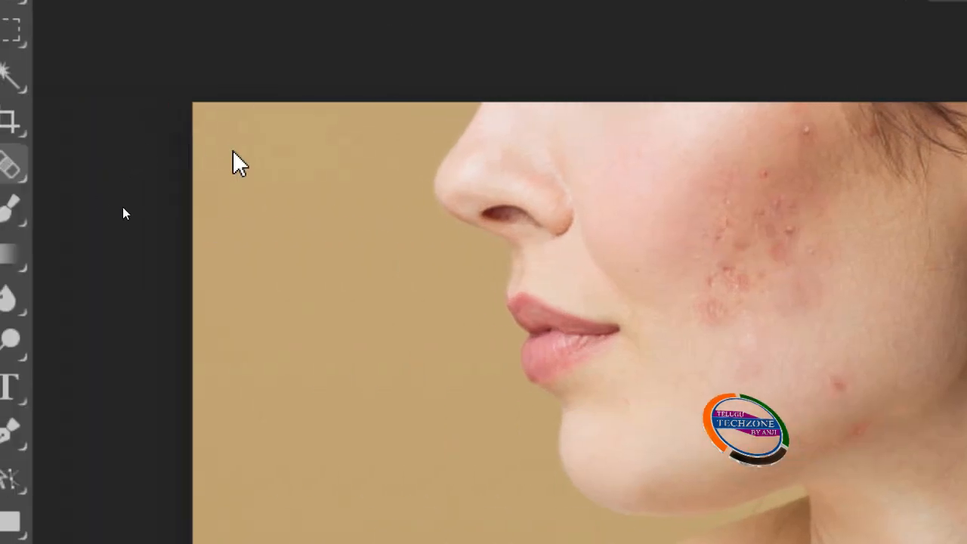
- Paint over the blemish cluster and upper-cheek spots with the Spot Healing Brush
{"action": "right_click", "coordinate": [18, 170]}
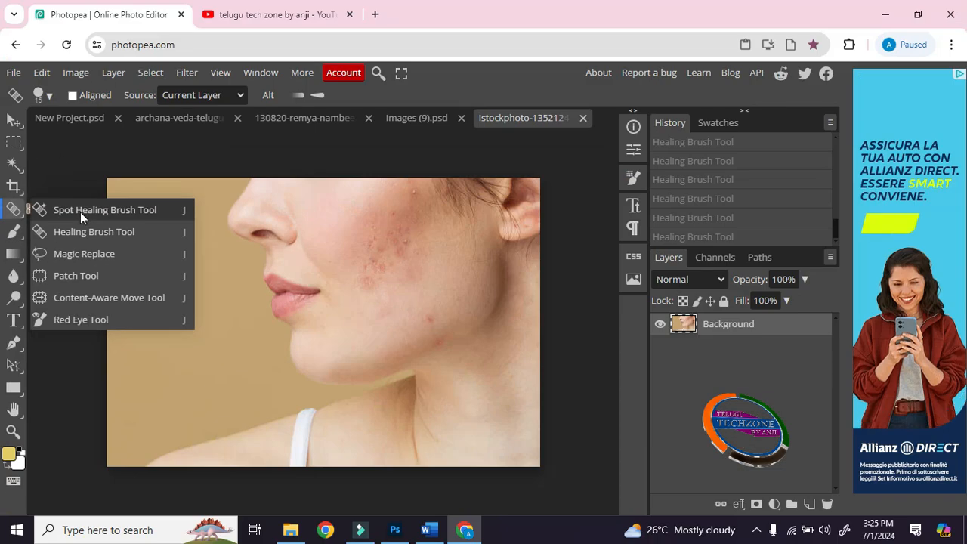
{"action": "left_click", "coordinate": [160, 169]}
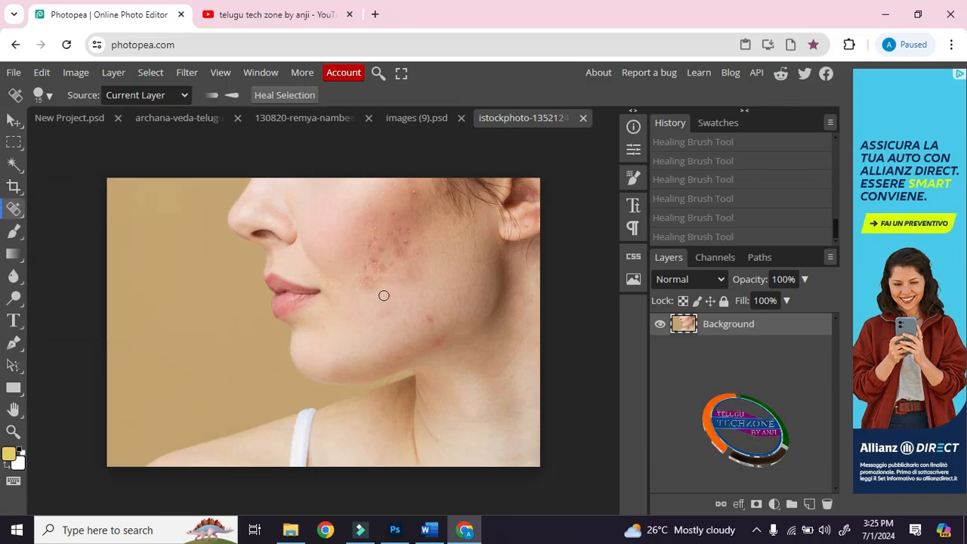
{"action": "left_click", "coordinate": [344, 227]}
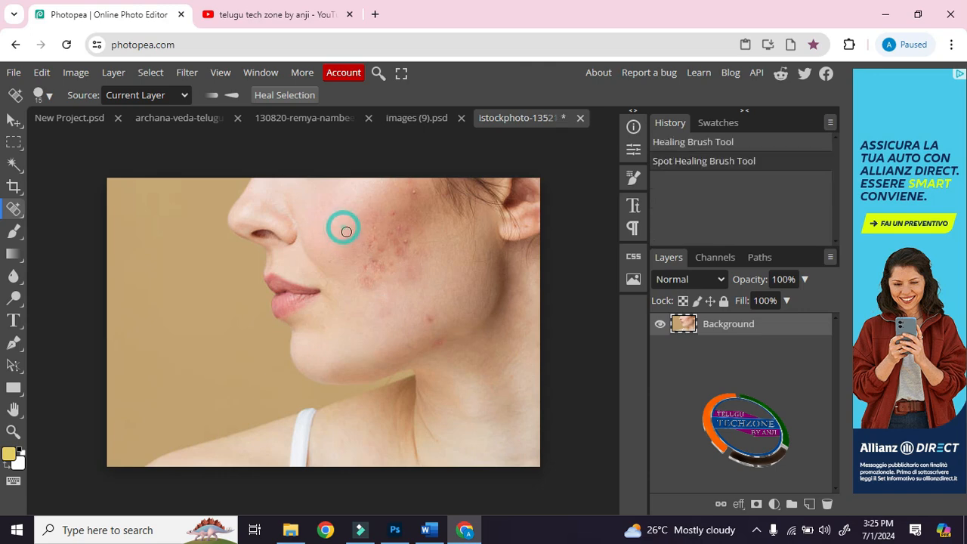
{"action": "mouse_move", "coordinate": [376, 274]}
{"action": "left_mouse_down"}
{"action": "mouse_move", "coordinate": [427, 237]}
{"action": "mouse_move", "coordinate": [400, 252]}
{"action": "left_mouse_up"}
{"action": "left_click", "coordinate": [419, 239]}
{"action": "left_click", "coordinate": [412, 237]}
{"action": "mouse_move", "coordinate": [405, 218]}
{"action": "left_mouse_down"}
{"action": "mouse_move", "coordinate": [406, 195]}
{"action": "mouse_move", "coordinate": [383, 238]}
{"action": "mouse_move", "coordinate": [362, 246]}
{"action": "left_mouse_up"}
{"action": "left_click", "coordinate": [414, 192]}
{"action": "left_click", "coordinate": [410, 213]}
{"action": "mouse_move", "coordinate": [358, 252]}
{"action": "left_mouse_down"}
{"action": "mouse_move", "coordinate": [362, 277]}
{"action": "mouse_move", "coordinate": [377, 246]}
{"action": "mouse_move", "coordinate": [374, 270]}
{"action": "left_mouse_up"}
{"action": "left_click", "coordinate": [365, 265]}
- Remove the red pimple near the jaw and the marks around it with the Spot Healing Brush
{"action": "left_click", "coordinate": [428, 309]}
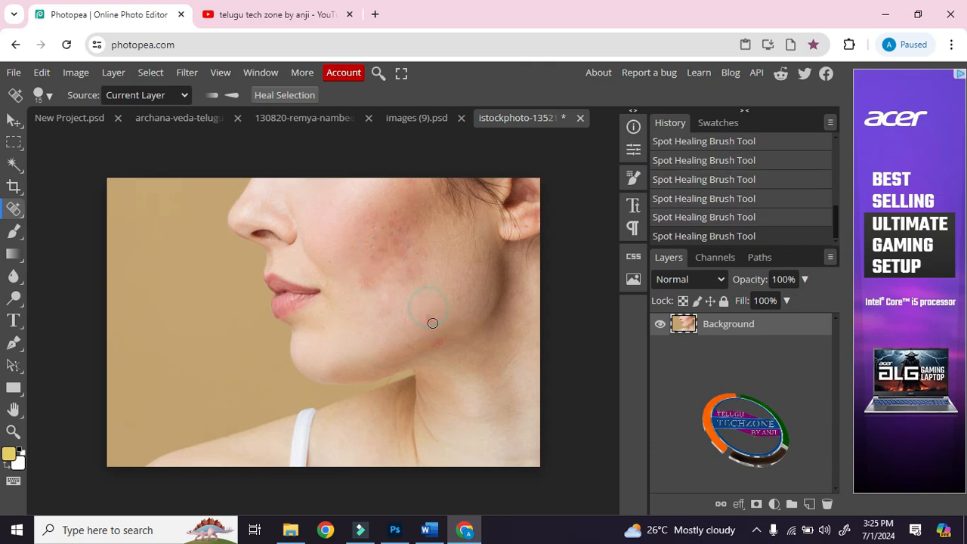
{"action": "left_click", "coordinate": [431, 324]}
{"action": "left_click_drag", "start_coordinate": [425, 312], "coordinate": [432, 327]}
{"action": "left_click", "coordinate": [416, 309]}
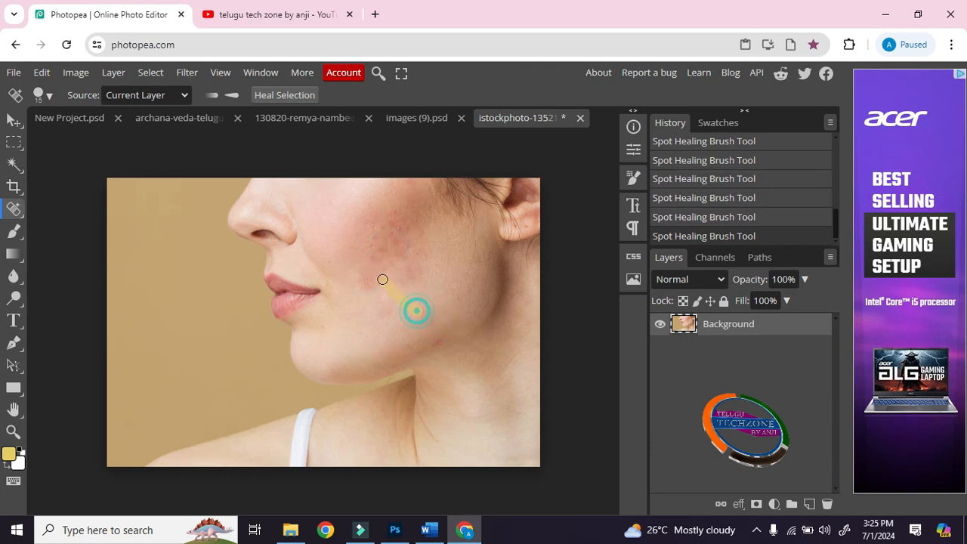
- Brush over the leftover spots and redness in the middle of the cheek with the Spot Healing Brush
{"action": "left_click", "coordinate": [367, 280]}
{"action": "mouse_move", "coordinate": [370, 278]}
{"action": "left_mouse_down"}
{"action": "mouse_move", "coordinate": [403, 271]}
{"action": "mouse_move", "coordinate": [359, 259]}
{"action": "mouse_move", "coordinate": [388, 243]}
{"action": "left_mouse_up"}
{"action": "left_click", "coordinate": [350, 259]}
{"action": "left_click_drag", "start_coordinate": [406, 262], "coordinate": [386, 274]}
{"action": "mouse_move", "coordinate": [404, 221]}
{"action": "left_mouse_down"}
{"action": "mouse_move", "coordinate": [365, 269]}
{"action": "mouse_move", "coordinate": [368, 235]}
{"action": "mouse_move", "coordinate": [412, 231]}
{"action": "mouse_move", "coordinate": [406, 252]}
{"action": "mouse_move", "coordinate": [372, 265]}
{"action": "left_mouse_up"}
- Enlarge the Spot Healing Brush to 40 and paint over the whole reddened area of the cheek
{"action": "key", "text": "]"}
{"action": "key", "text": "]"}
{"action": "key", "text": "]"}
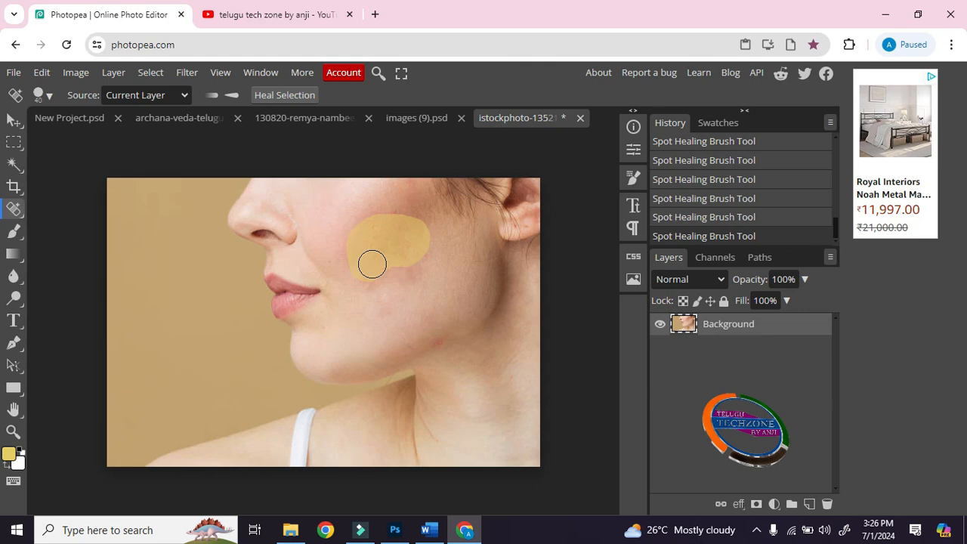
{"action": "left_click_drag", "start_coordinate": [371, 264], "coordinate": [370, 264]}
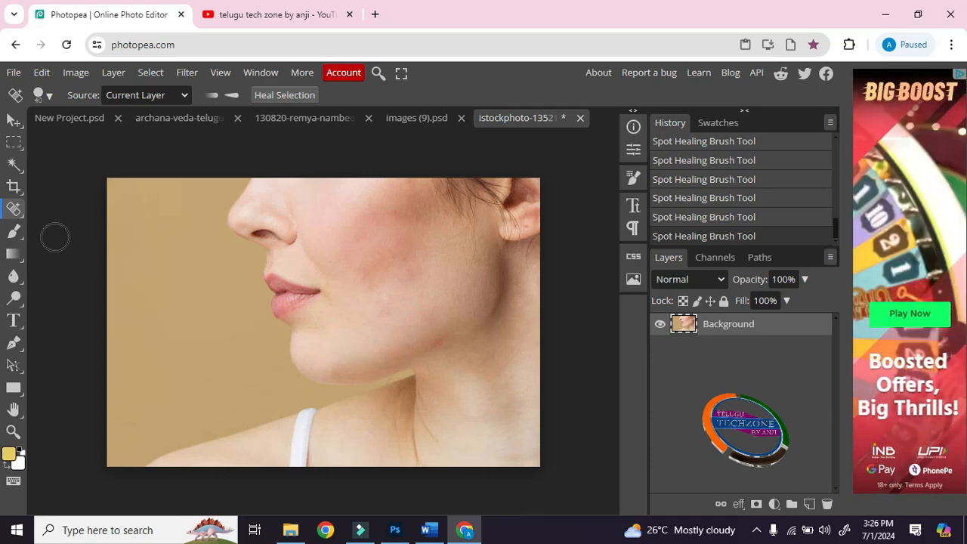
- Choose the Patch Tool and switch to the open portrait of the woman with a black bindi on her forehead
{"action": "right_click", "coordinate": [14, 209]}
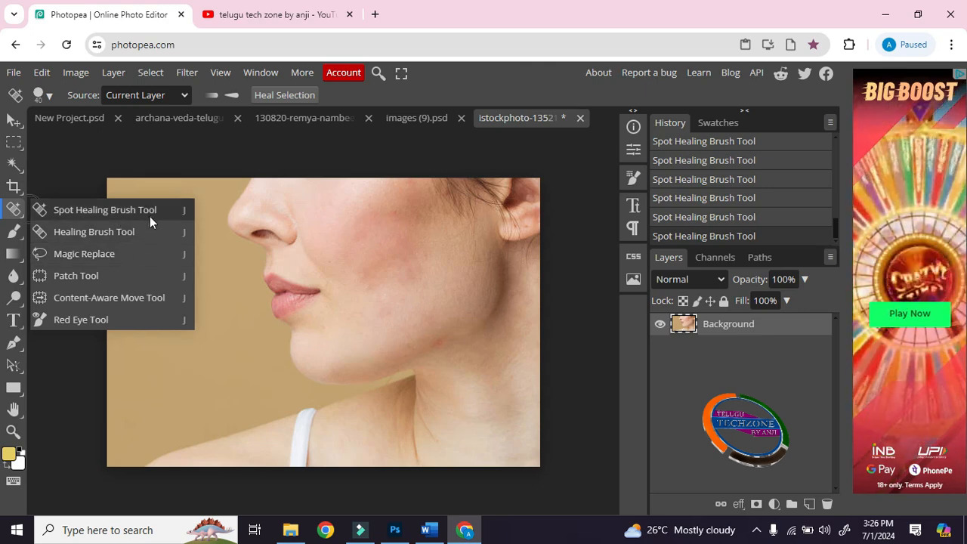
{"action": "left_click", "coordinate": [108, 275]}
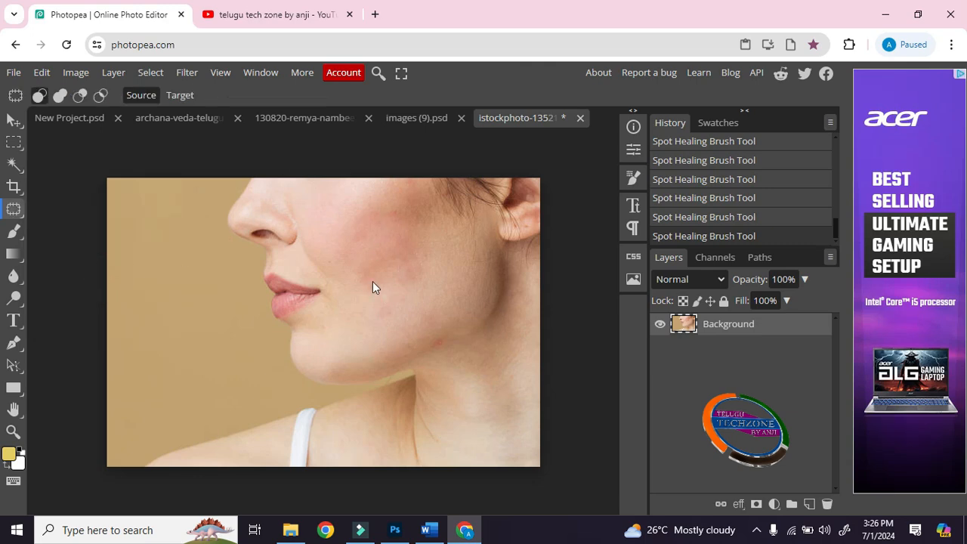
{"action": "left_click", "coordinate": [304, 118]}
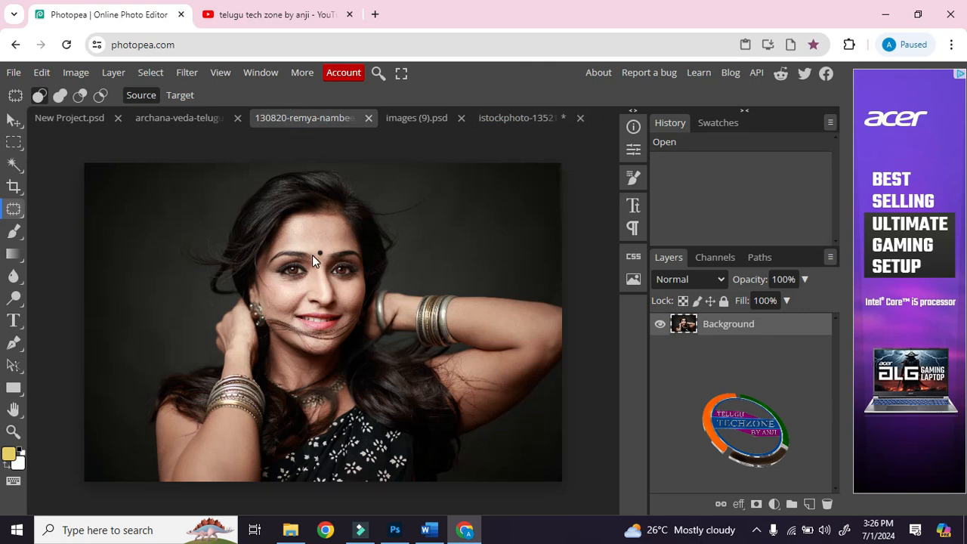
{"action": "scroll", "coordinate": [312, 254], "scroll_direction": "up", "scroll_amount": 4}
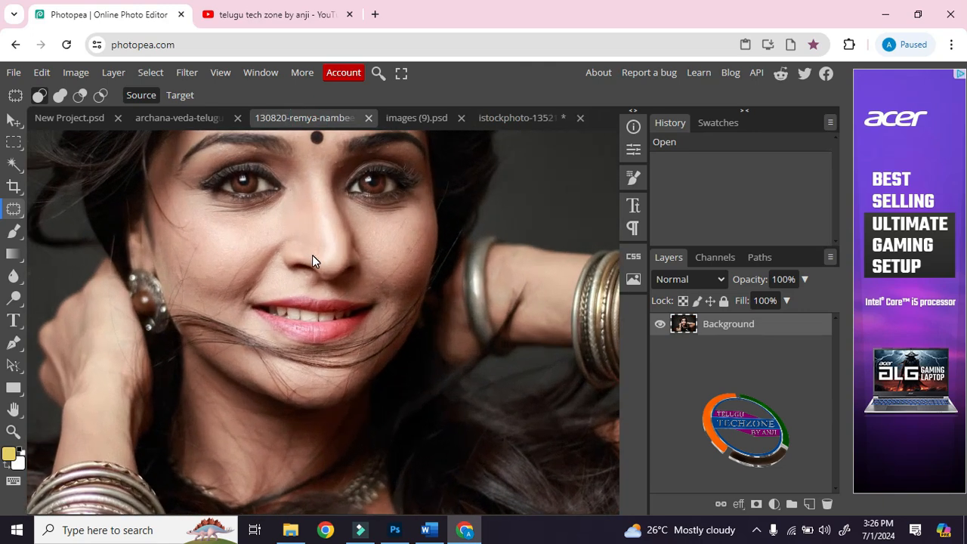
{"action": "scroll", "coordinate": [312, 254], "scroll_direction": "up", "scroll_amount": 2}
{"action": "scroll", "coordinate": [312, 254], "scroll_direction": "up", "scroll_amount": 2}
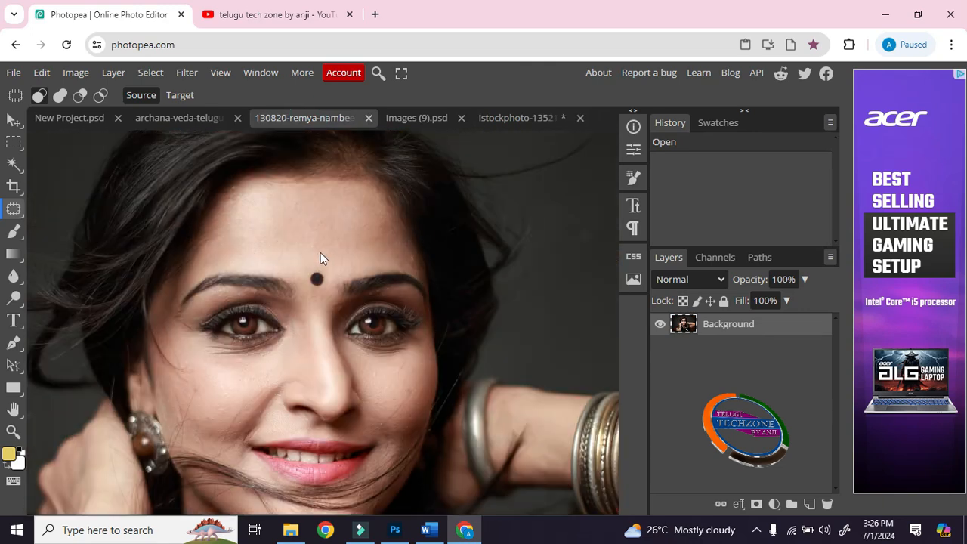
{"action": "scroll", "coordinate": [325, 242], "scroll_direction": "down", "scroll_amount": 2}
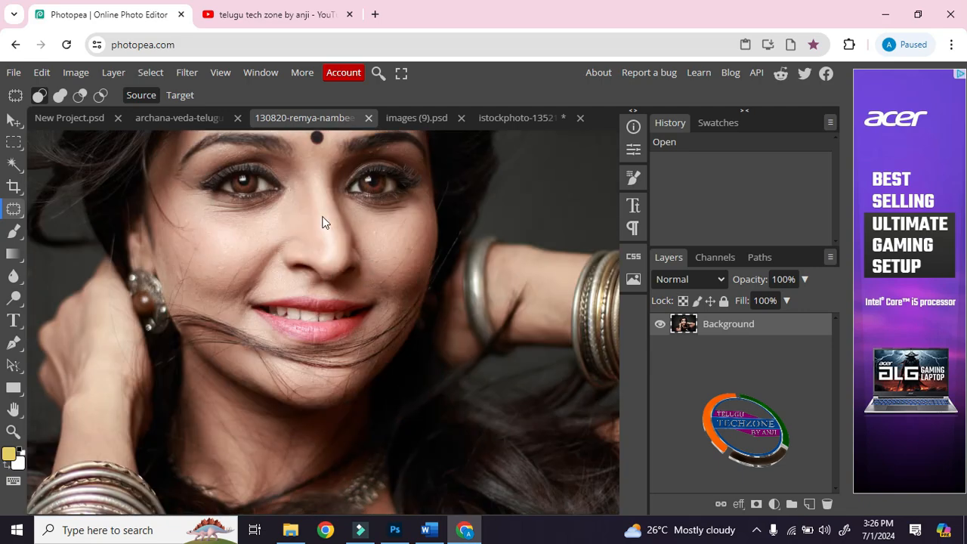
{"action": "scroll", "coordinate": [336, 233], "scroll_direction": "up", "scroll_amount": 2}
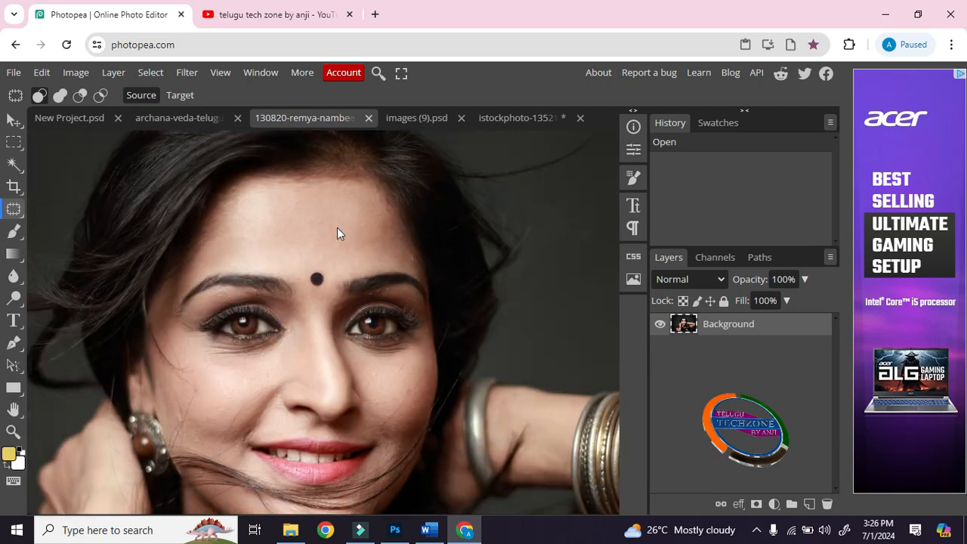
- Outline the black bindi between the eyebrows, patch it with clear forehead skin above it, and clear the selection
{"action": "left_click", "coordinate": [315, 290]}
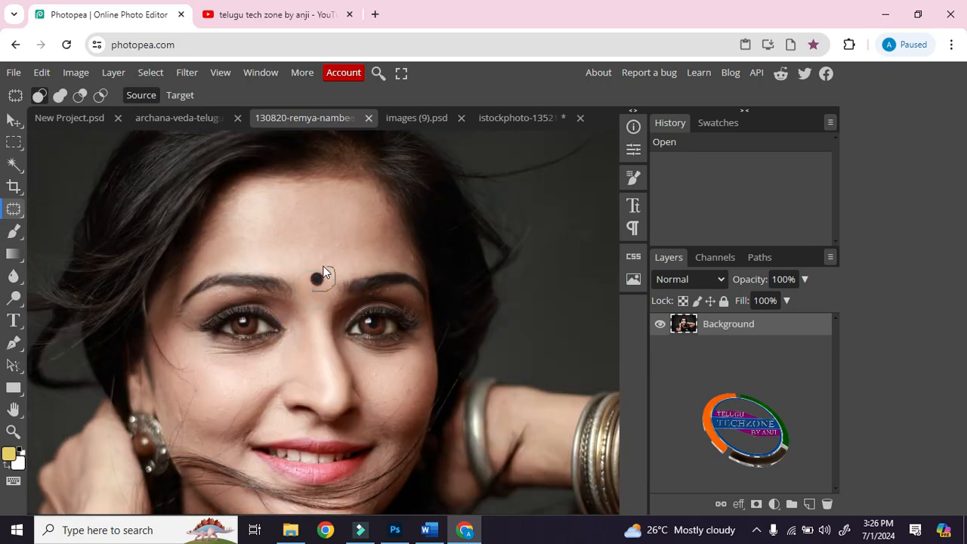
{"action": "left_click_drag", "start_coordinate": [313, 289], "coordinate": [314, 290]}
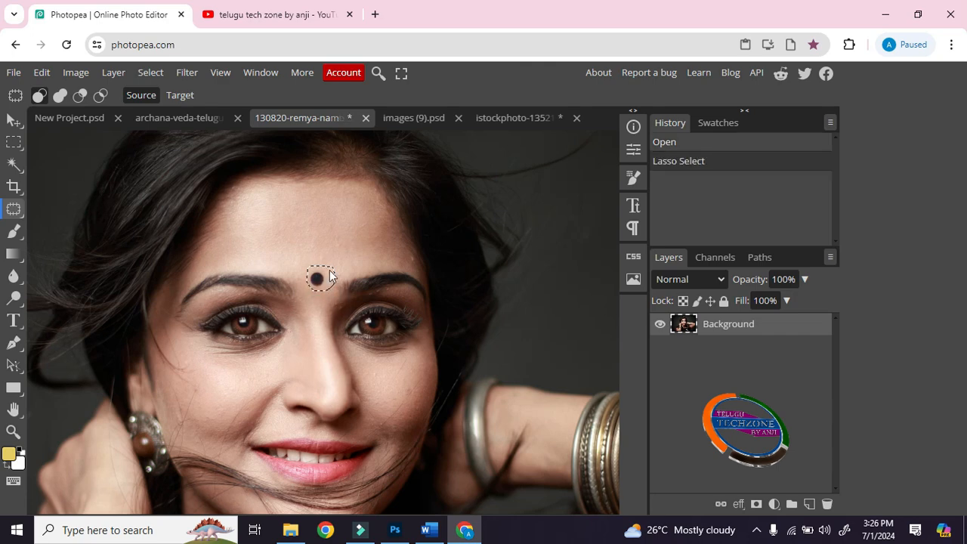
{"action": "left_click", "coordinate": [318, 281]}
{"action": "left_click_drag", "start_coordinate": [332, 254], "coordinate": [338, 259]}
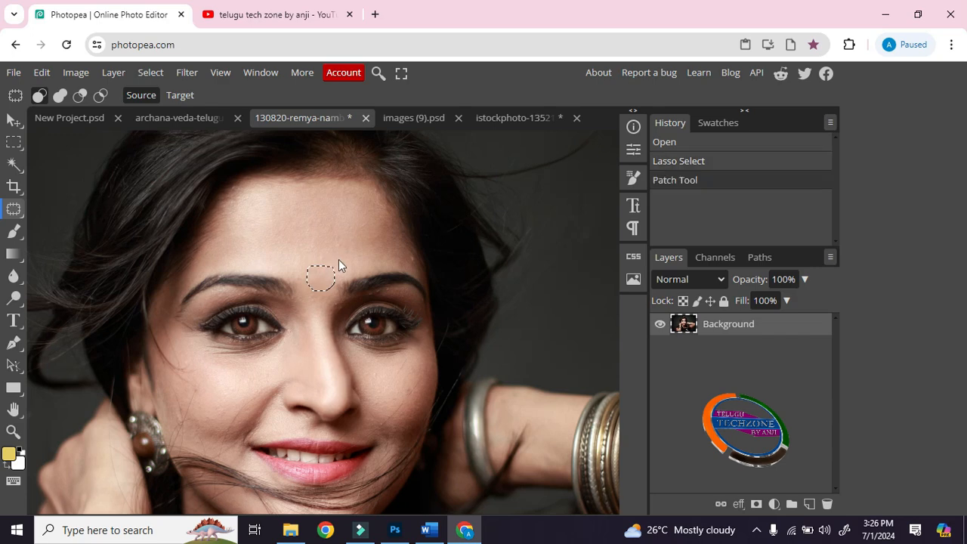
{"action": "key", "text": "ctrl+d"}
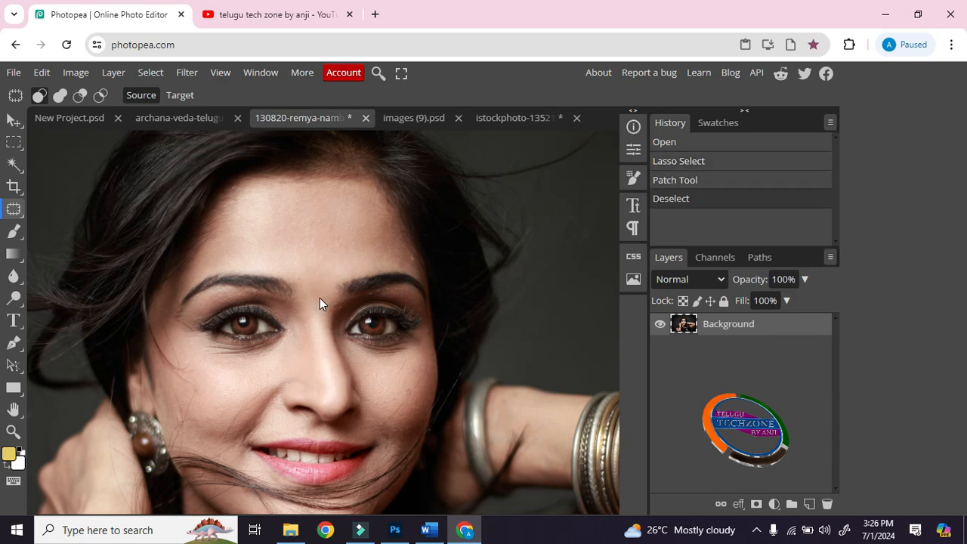
- Outline a small area with stray hairs on the chin and patch it with clear skin using the Patch Tool
{"action": "right_click", "coordinate": [14, 210]}
{"action": "left_click", "coordinate": [76, 276]}
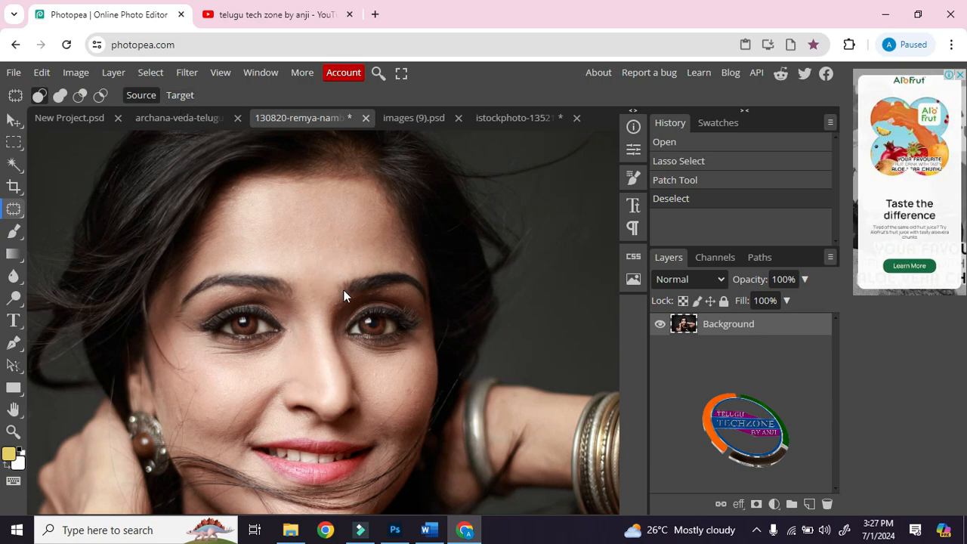
{"action": "scroll", "coordinate": [321, 273], "scroll_direction": "down", "scroll_amount": 3}
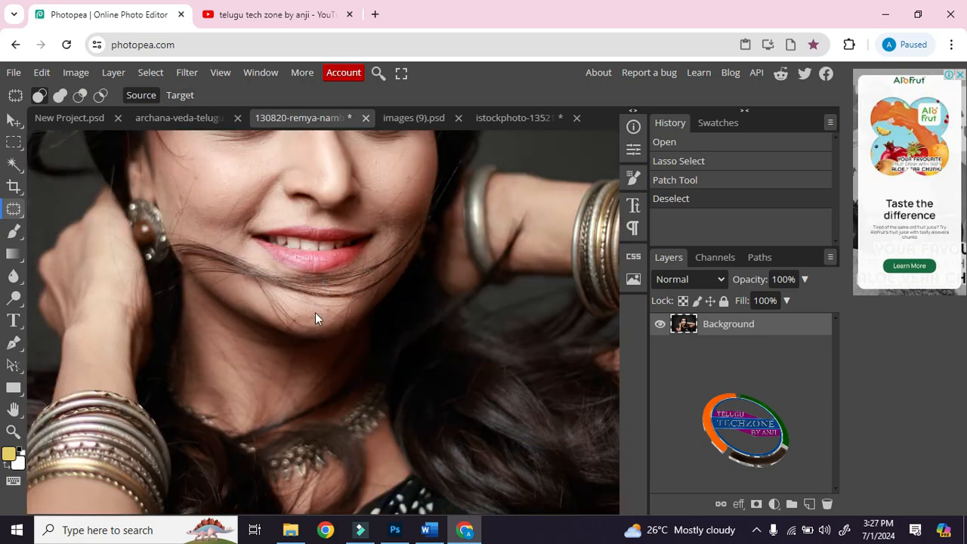
{"action": "mouse_move", "coordinate": [322, 325]}
{"action": "left_mouse_down"}
{"action": "mouse_move", "coordinate": [292, 306]}
{"action": "mouse_move", "coordinate": [317, 313]}
{"action": "left_mouse_up"}
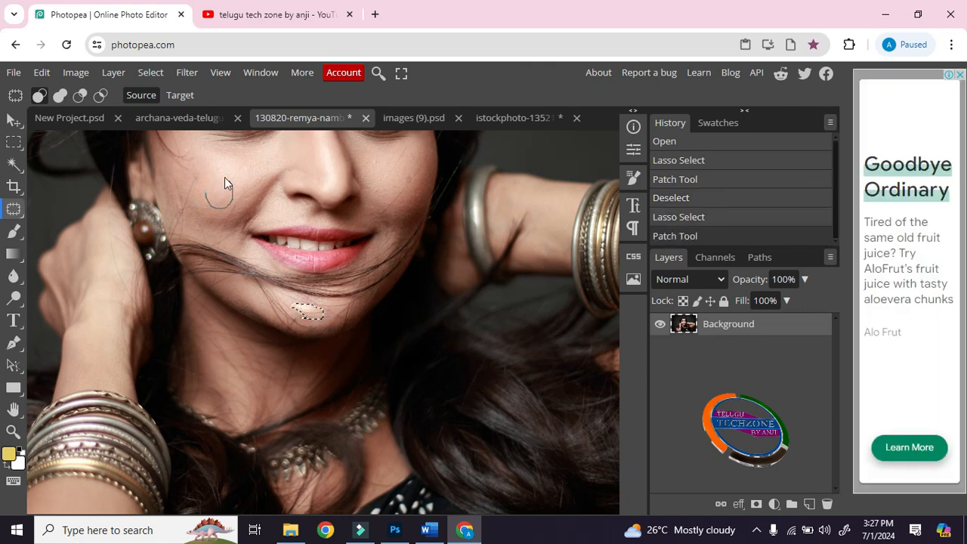
- Outline the hair strands crossing the cheek beside the mouth, patch them with clear cheek skin, and clear the selection
{"action": "left_click_drag", "start_coordinate": [212, 190], "coordinate": [218, 195]}
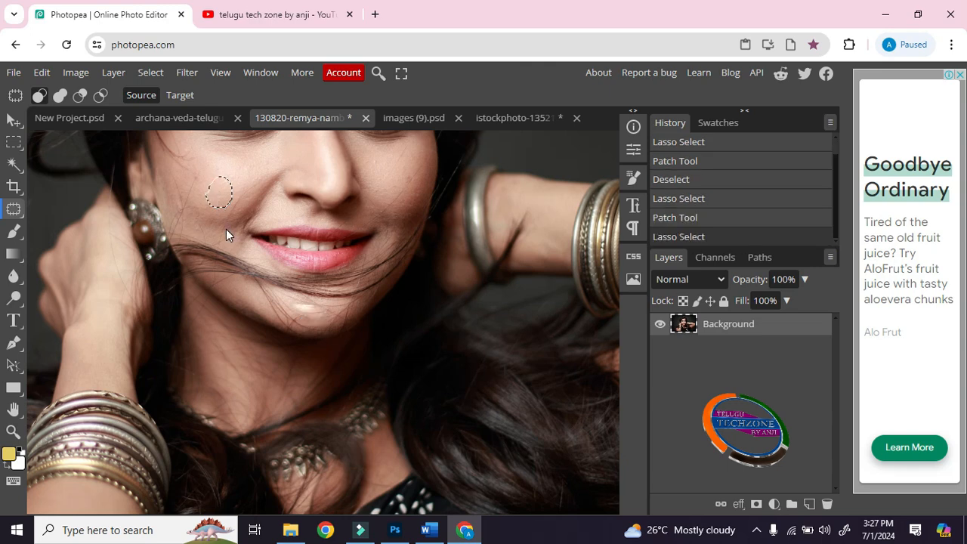
{"action": "left_click", "coordinate": [225, 229]}
{"action": "left_click_drag", "start_coordinate": [233, 287], "coordinate": [231, 243]}
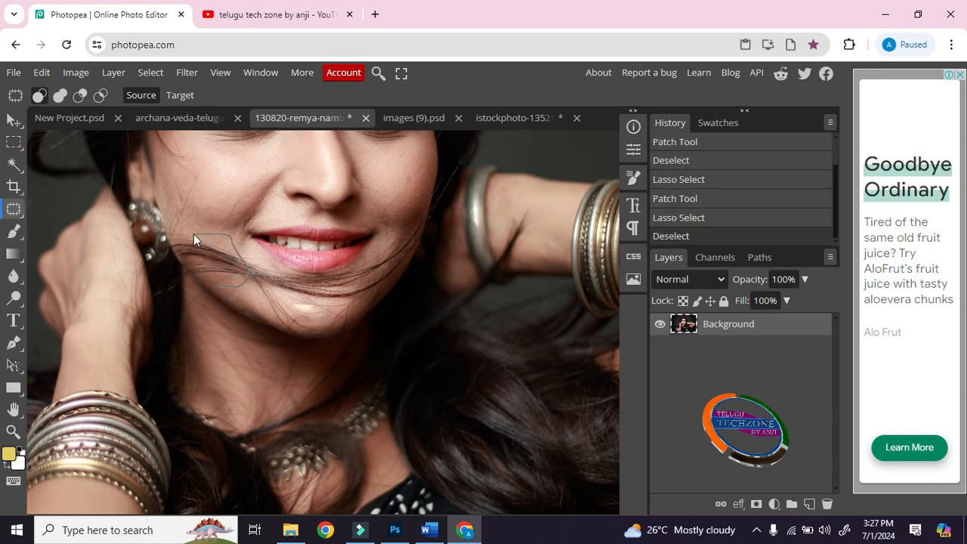
{"action": "left_click_drag", "start_coordinate": [220, 284], "coordinate": [224, 273]}
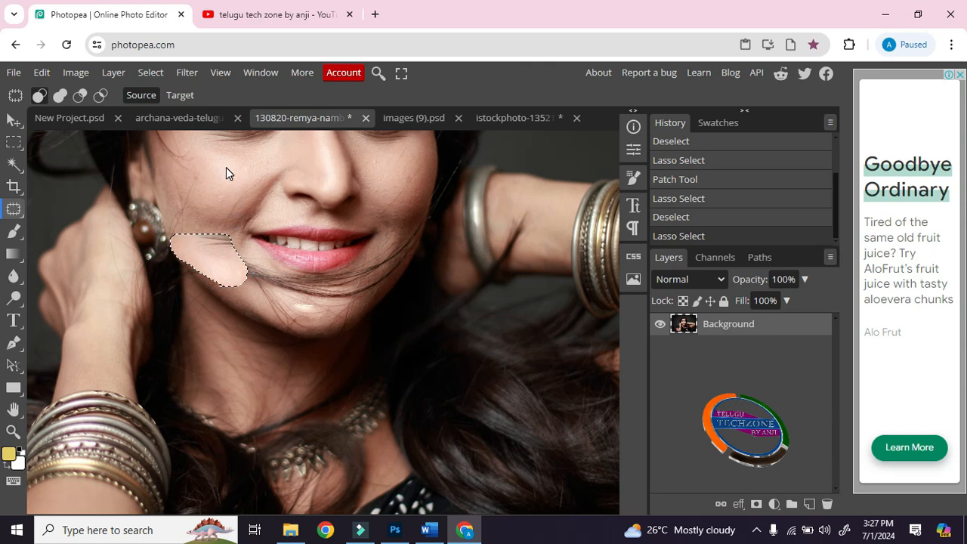
{"action": "mouse_move", "coordinate": [226, 232]}
{"action": "left_mouse_down"}
{"action": "mouse_move", "coordinate": [236, 281]}
{"action": "mouse_move", "coordinate": [225, 275]}
{"action": "mouse_move", "coordinate": [237, 266]}
{"action": "mouse_move", "coordinate": [219, 233]}
{"action": "mouse_move", "coordinate": [187, 240]}
{"action": "mouse_move", "coordinate": [218, 277]}
{"action": "mouse_move", "coordinate": [223, 193]}
{"action": "left_mouse_up"}
{"action": "key", "text": "ctrl+d"}
{"action": "key", "text": "ctrl+d"}
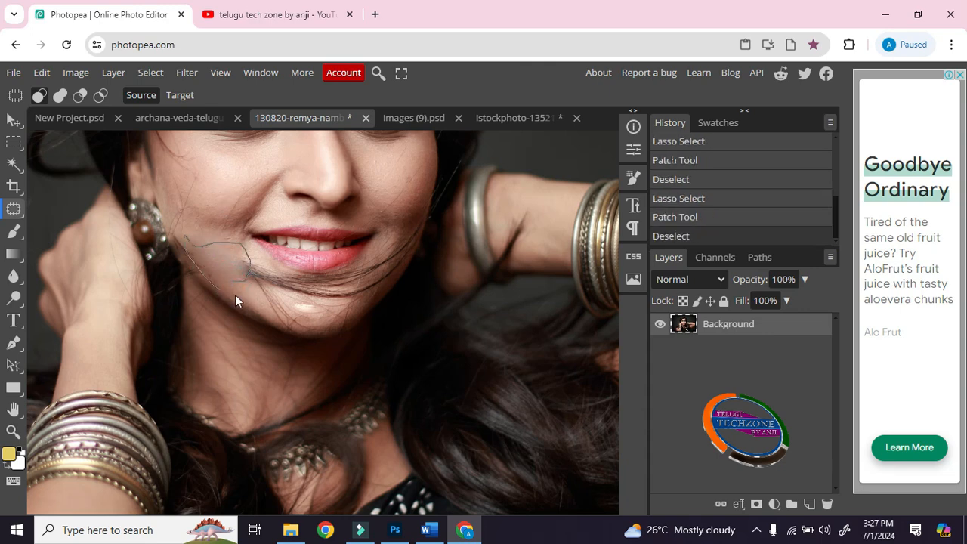
- Patch the leftover marks between the mouth corner and jaw with clear upper-cheek skin and clear the selection
{"action": "mouse_move", "coordinate": [235, 295]}
{"action": "left_mouse_down"}
{"action": "mouse_move", "coordinate": [231, 194]}
{"action": "mouse_move", "coordinate": [209, 175]}
{"action": "left_mouse_up"}
{"action": "key", "text": "ctrl+d"}
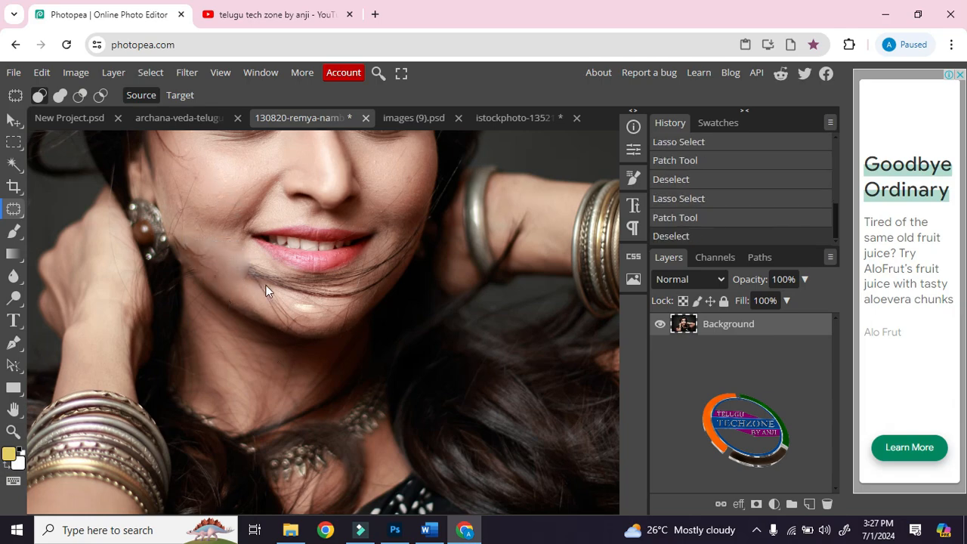
- Bring up the choice of healing tools for further retouching of the portrait
{"action": "scroll", "coordinate": [272, 284], "scroll_direction": "up", "scroll_amount": 2}
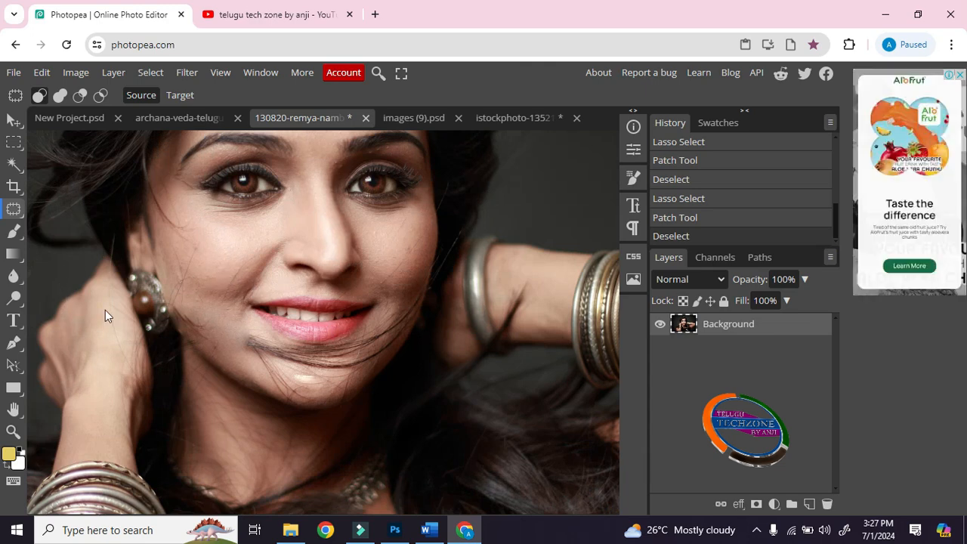
{"action": "right_click", "coordinate": [15, 210]}
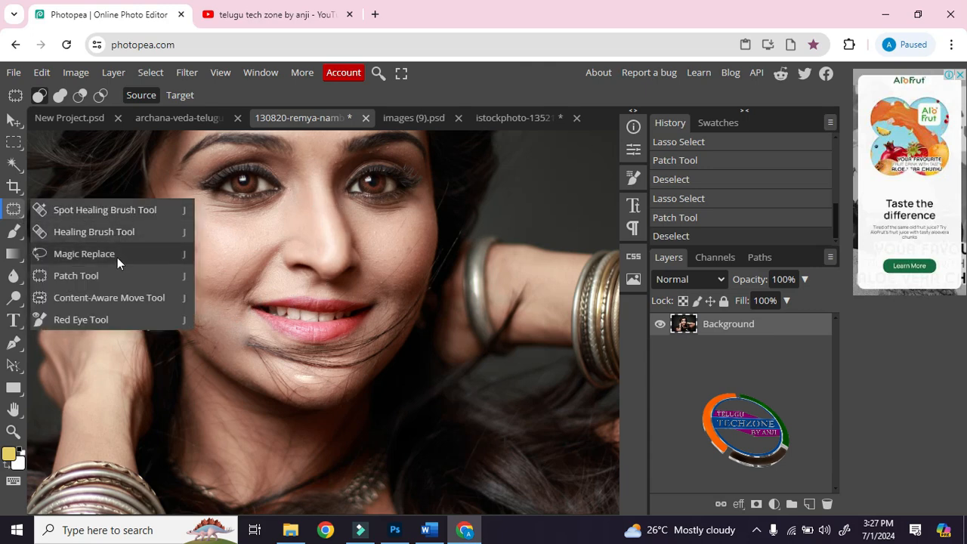